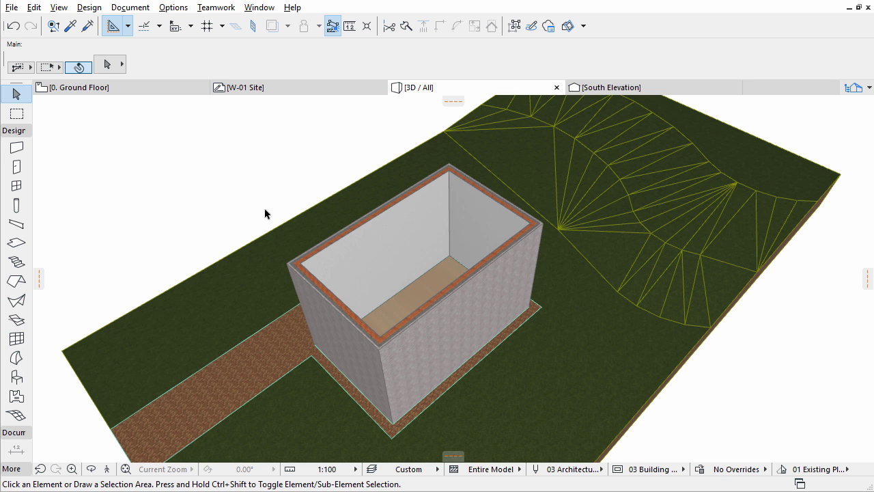
# Show the Favorites palette and display its contents as a list.
pyautogui.click(254, 8)
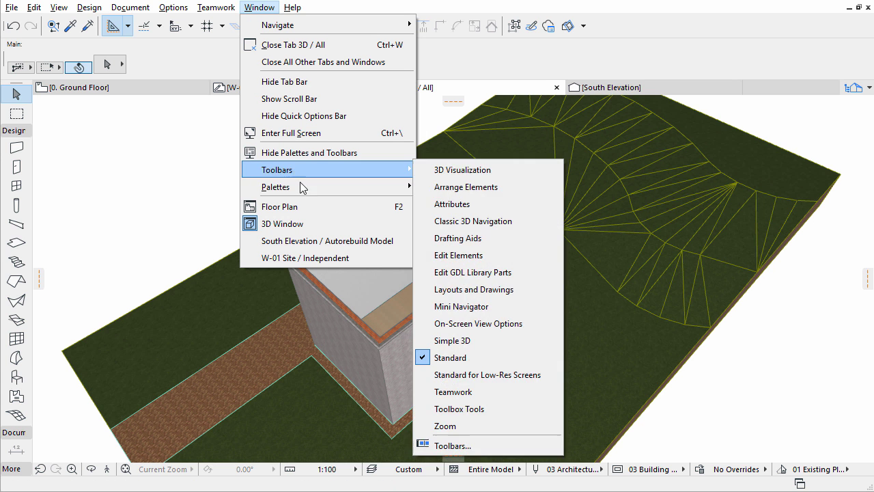
pyautogui.moveTo(301, 184)
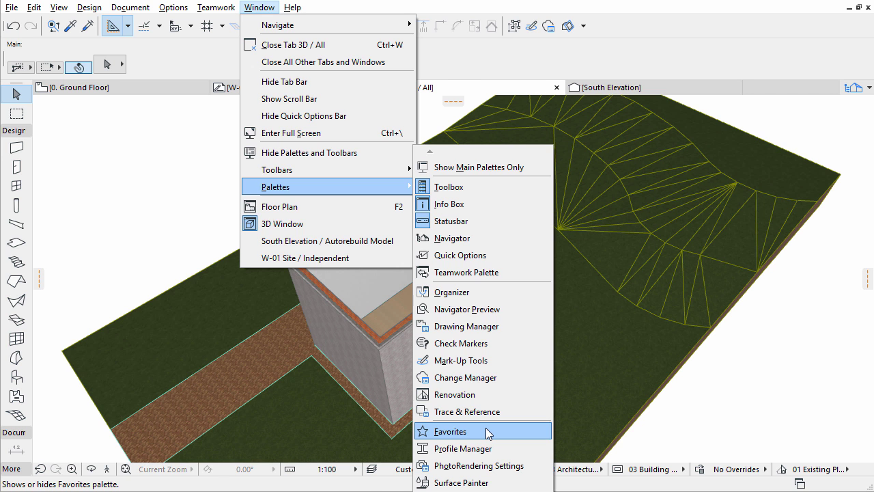
pyautogui.click(486, 427)
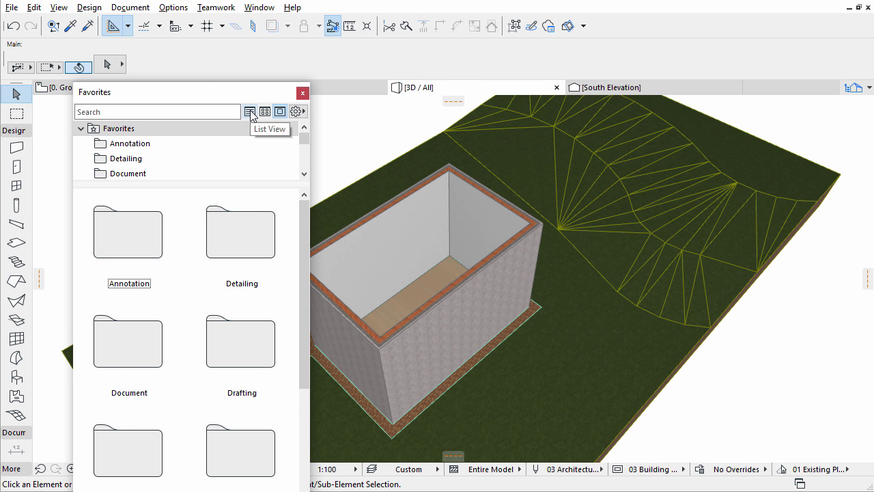
pyautogui.click(250, 114)
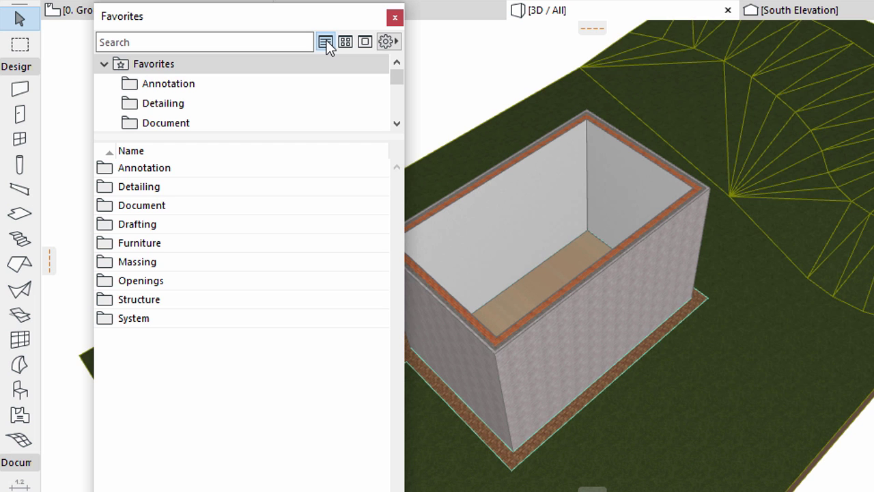
# Import the Exterior Wall (Slanted) favorite from Existing Favorites.prf with its folders, select it in the list, and close the Favorites palette.
pyautogui.click(394, 40)
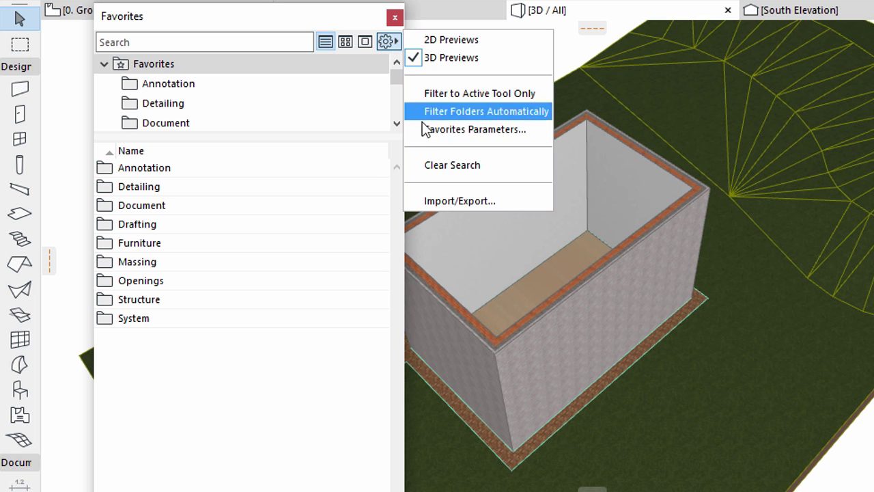
pyautogui.click(414, 200)
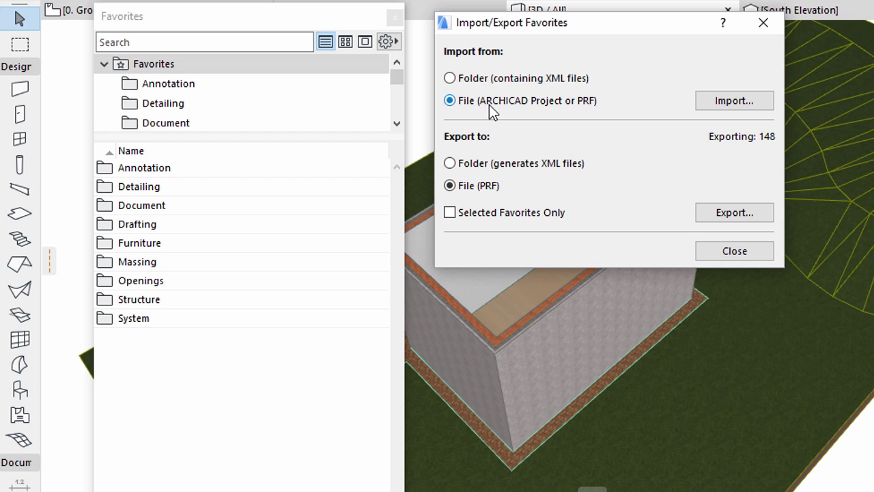
pyautogui.click(706, 101)
pyautogui.click(622, 81)
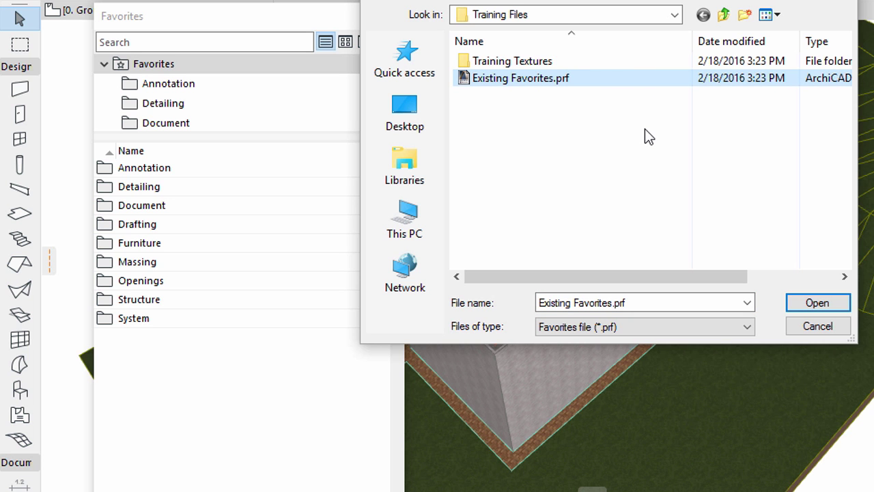
pyautogui.click(808, 308)
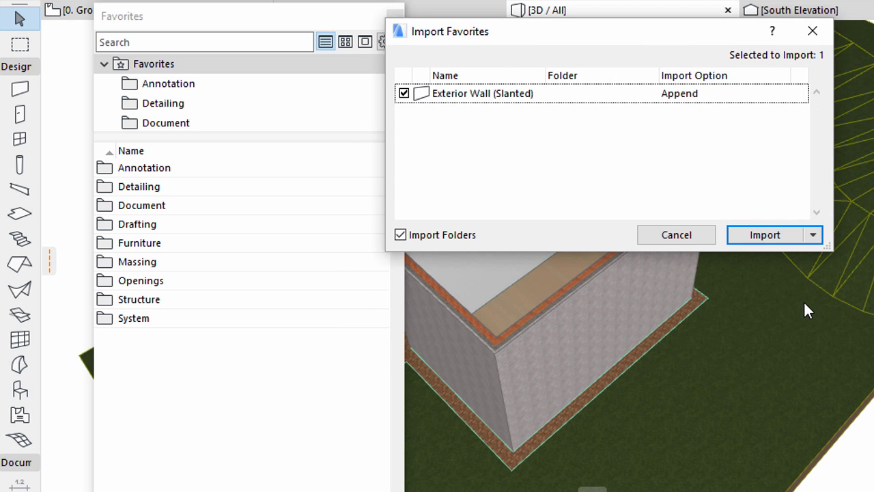
pyautogui.click(757, 235)
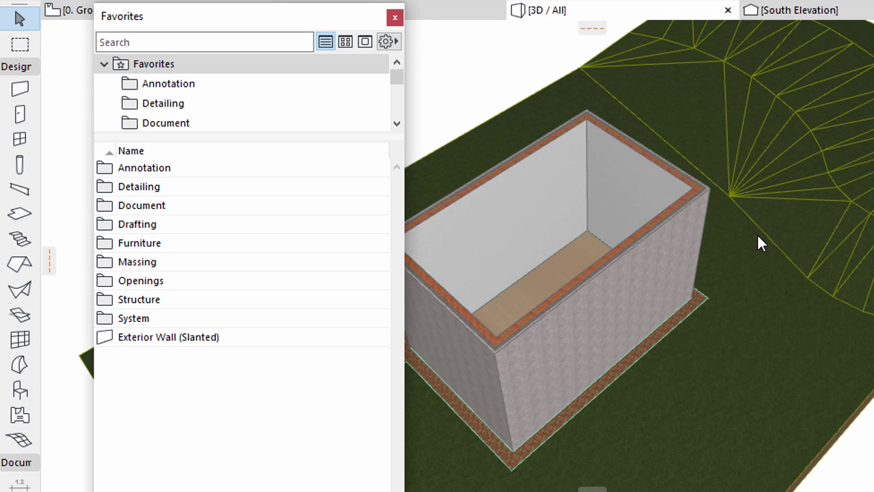
pyautogui.moveTo(291, 336)
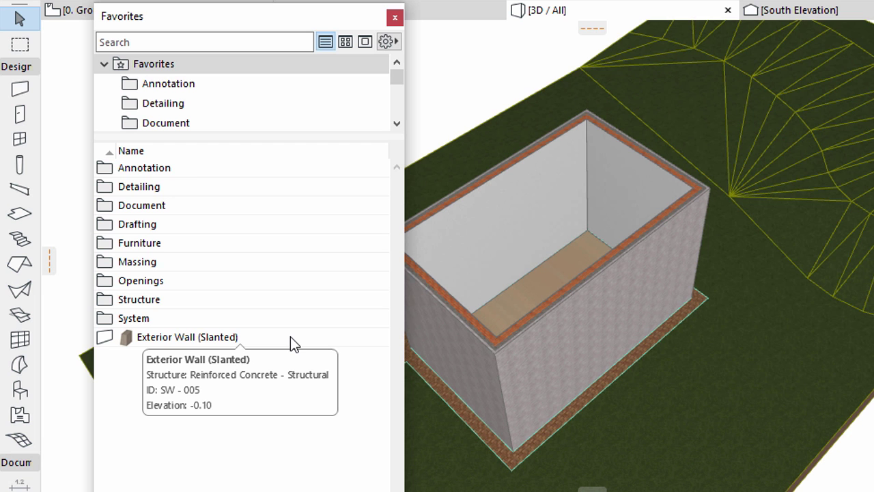
pyautogui.click(291, 337)
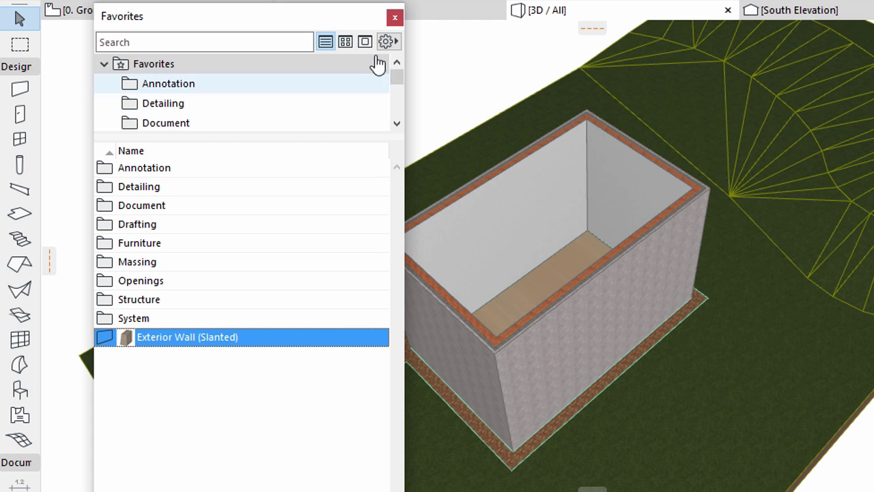
pyautogui.click(395, 18)
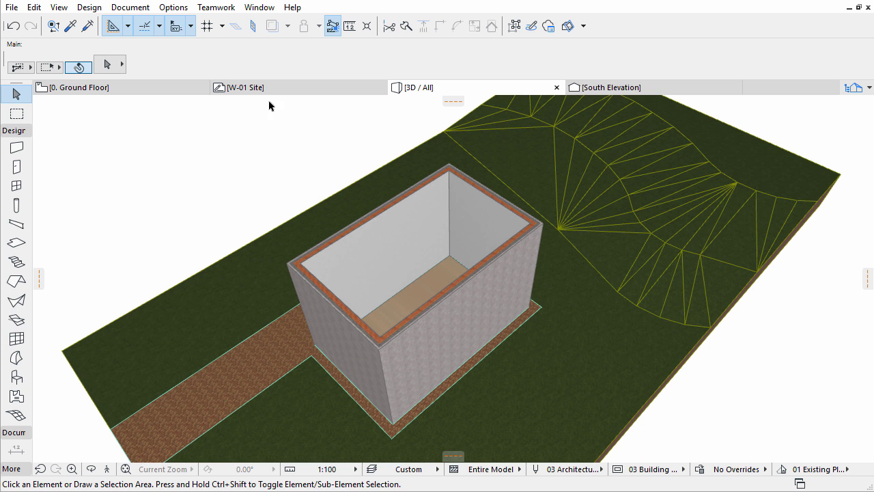
# On the Ground Floor plan, apply the Exterior Wall (Slanted) favorite to the Wall tool's default settings.
pyautogui.click(184, 92)
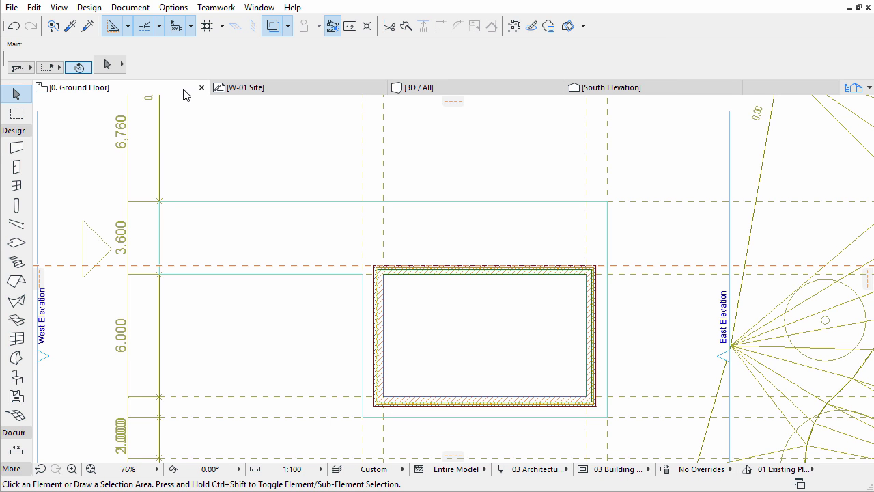
pyautogui.doubleClick(17, 148)
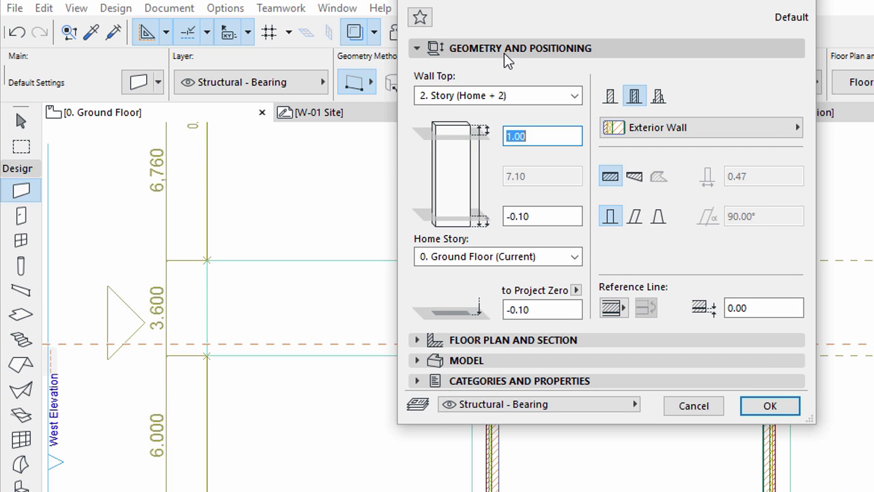
pyautogui.click(421, 17)
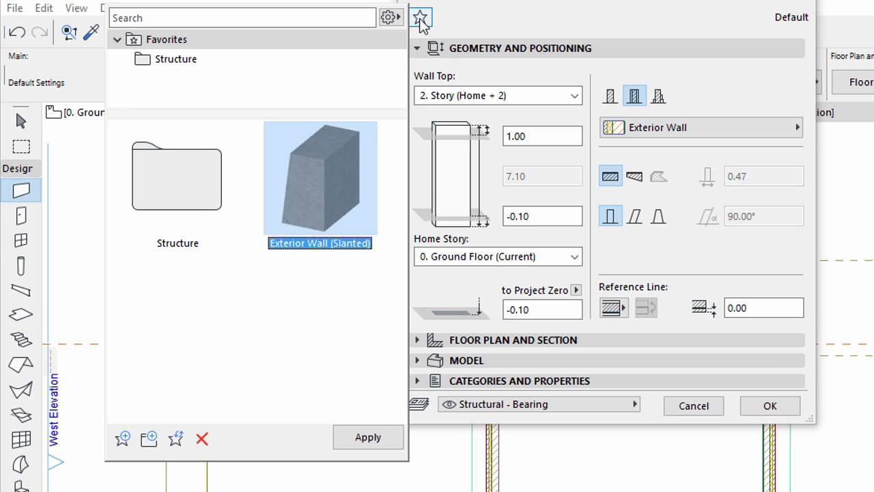
pyautogui.moveTo(355, 160)
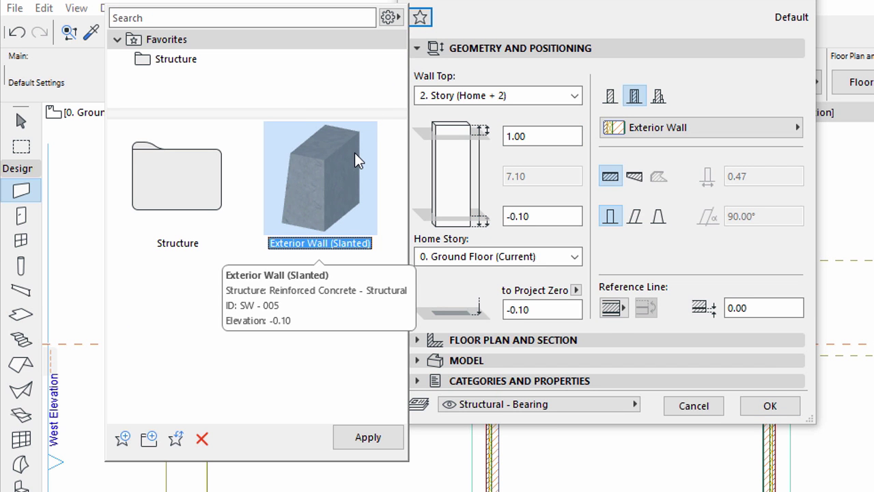
pyautogui.click(346, 439)
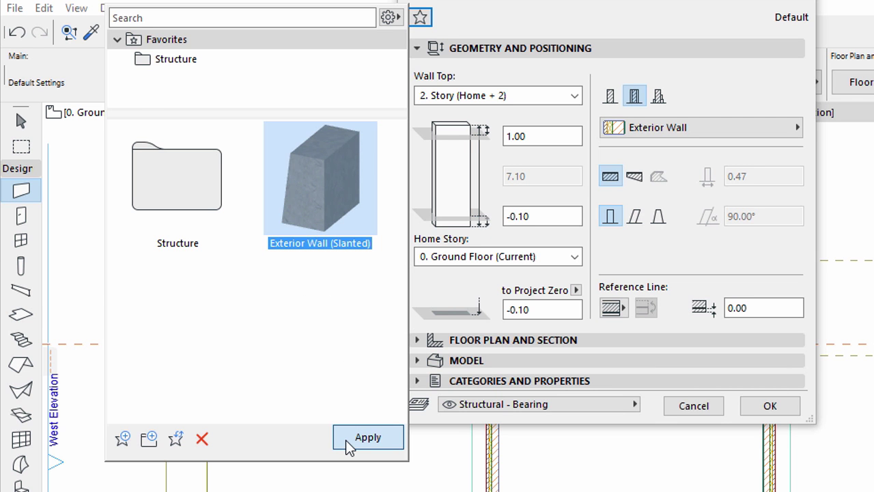
pyautogui.click(346, 439)
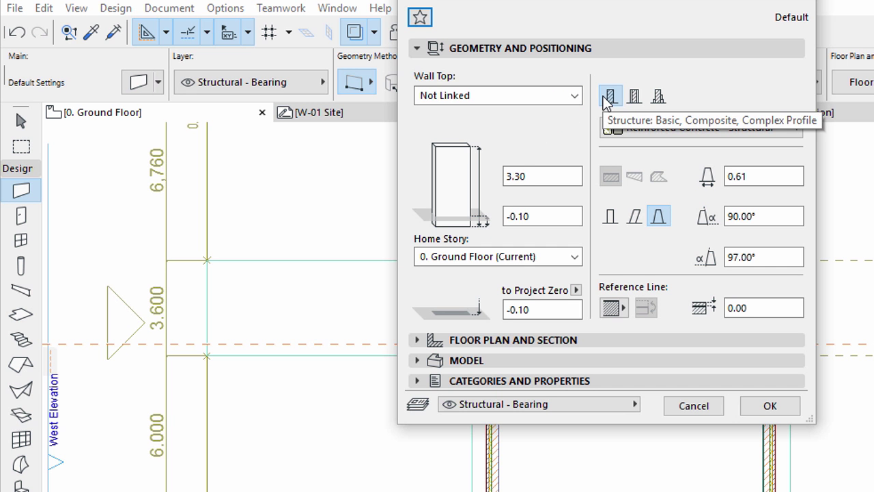
# Set the default wall's building material to Stone - Structural and its Show Projection option to Entire Element, and accept the settings.
pyautogui.click(633, 133)
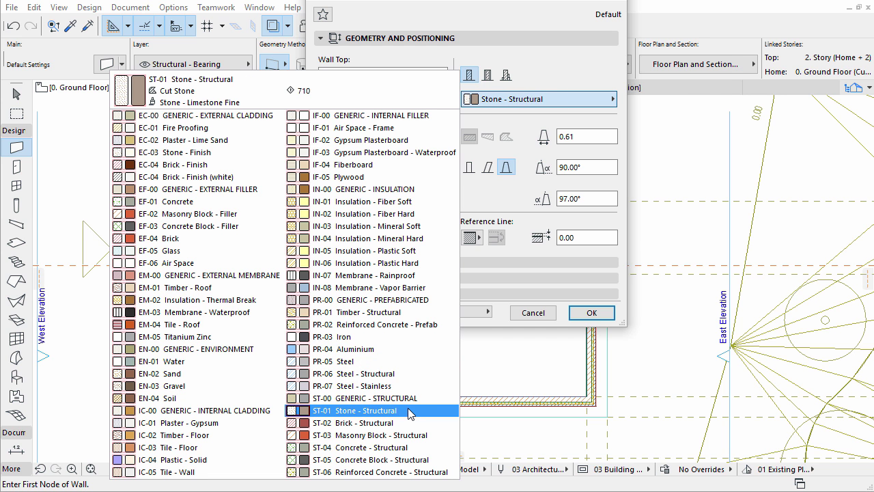
pyautogui.click(411, 414)
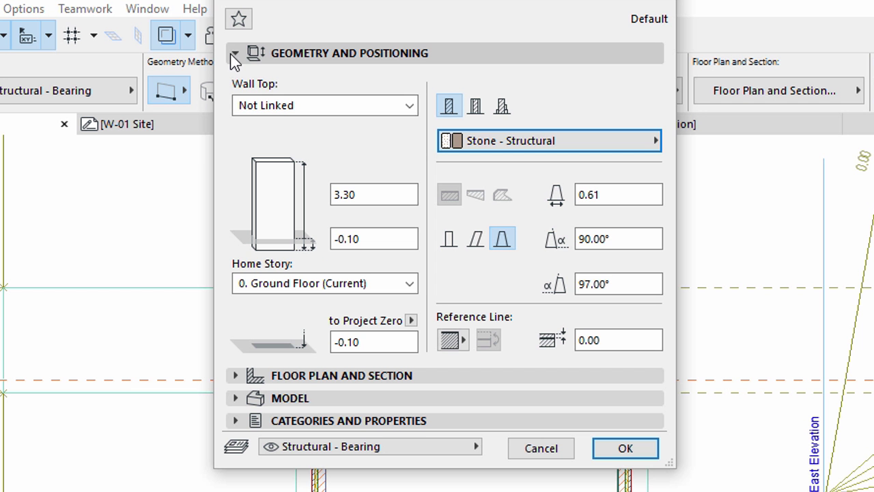
pyautogui.click(231, 53)
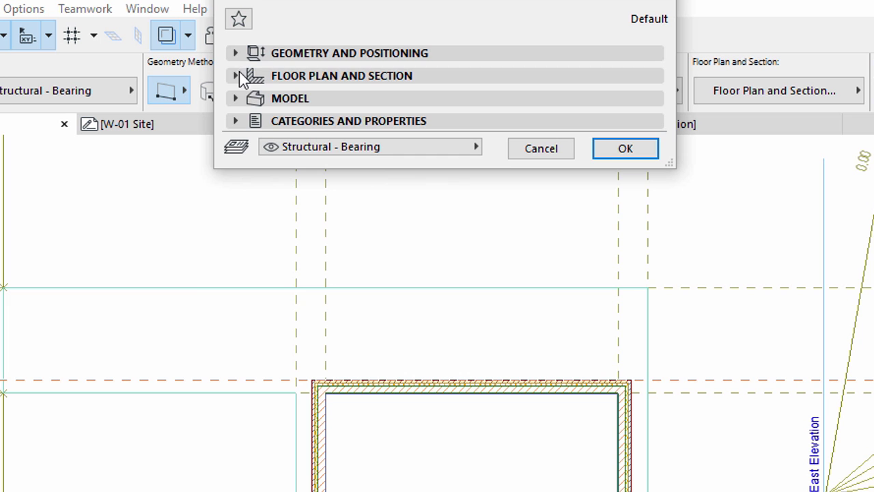
pyautogui.click(239, 77)
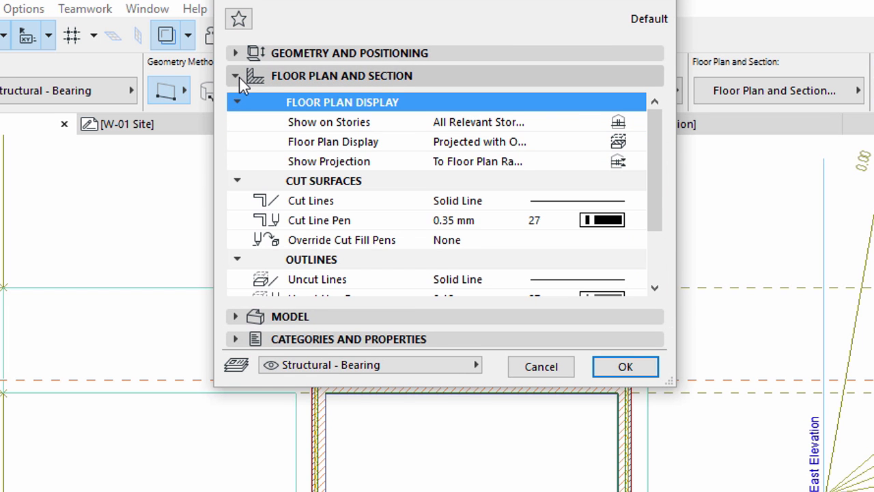
pyautogui.click(636, 161)
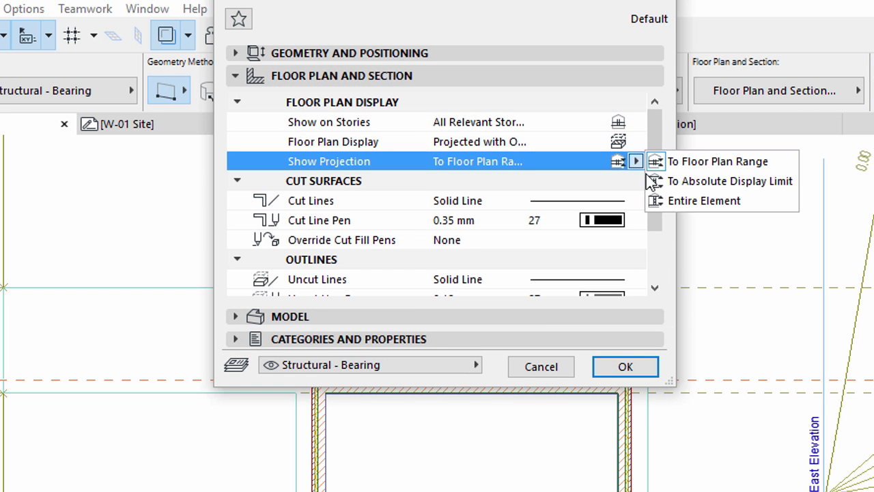
pyautogui.click(694, 200)
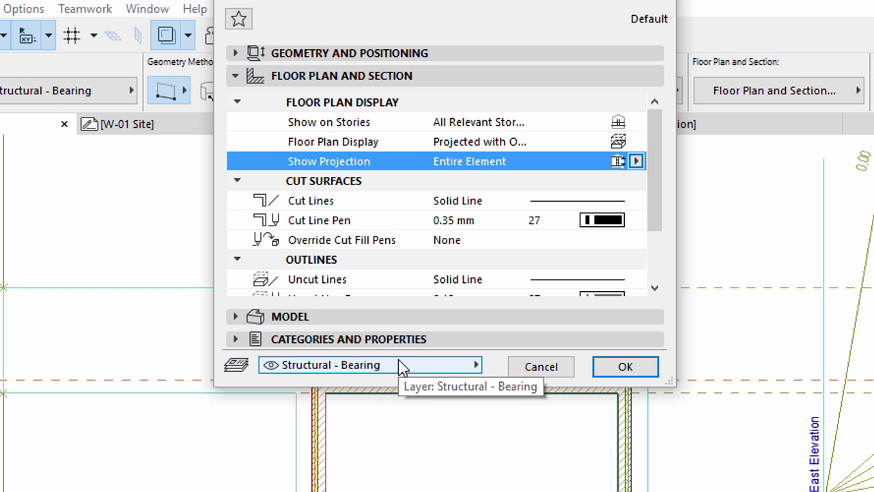
pyautogui.click(604, 370)
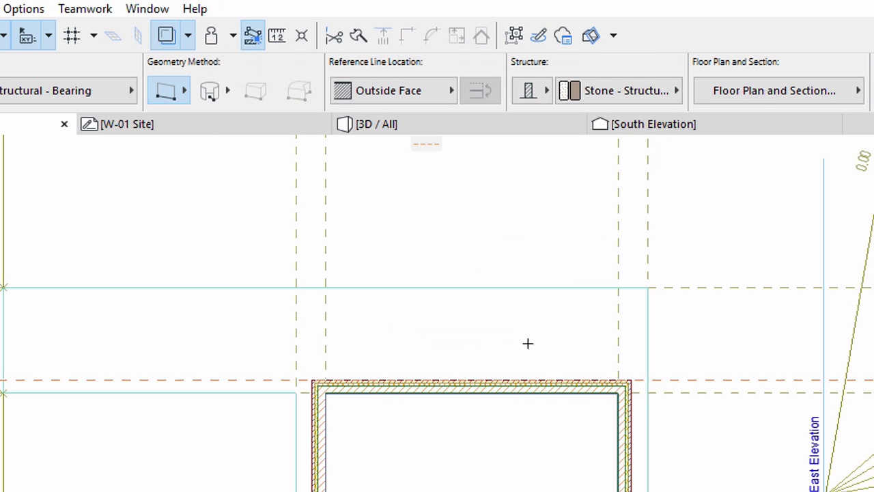
# Choose the single straight wall geometry method with the reference line on the Outside Face.
pyautogui.click(179, 92)
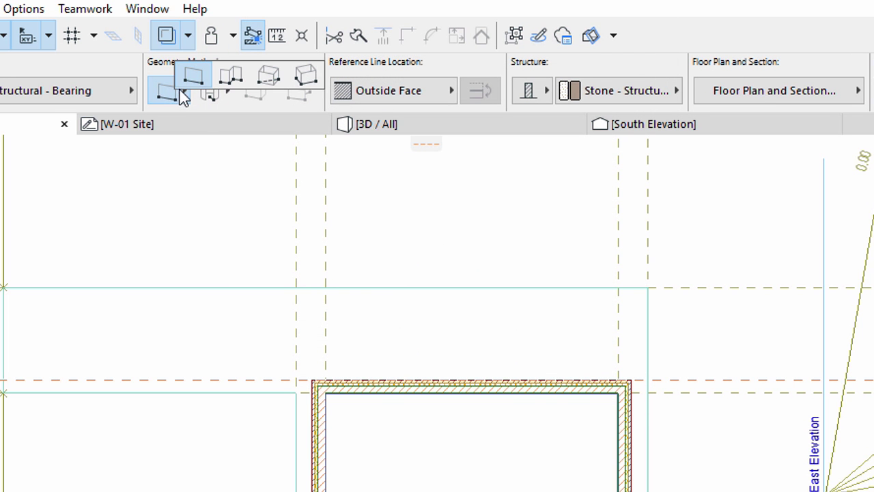
pyautogui.click(190, 82)
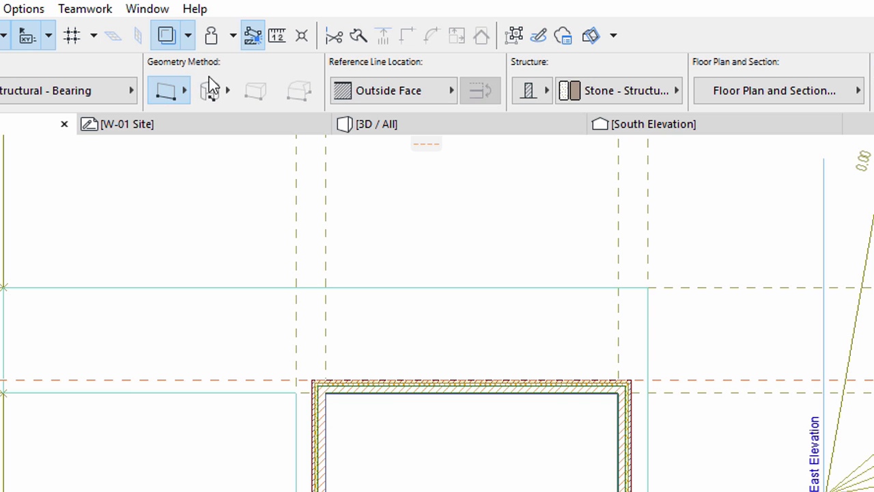
pyautogui.click(380, 93)
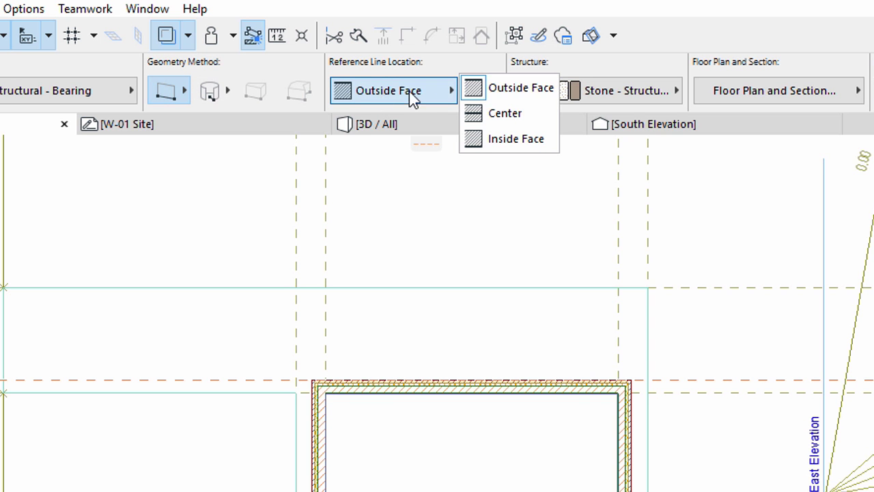
pyautogui.click(521, 86)
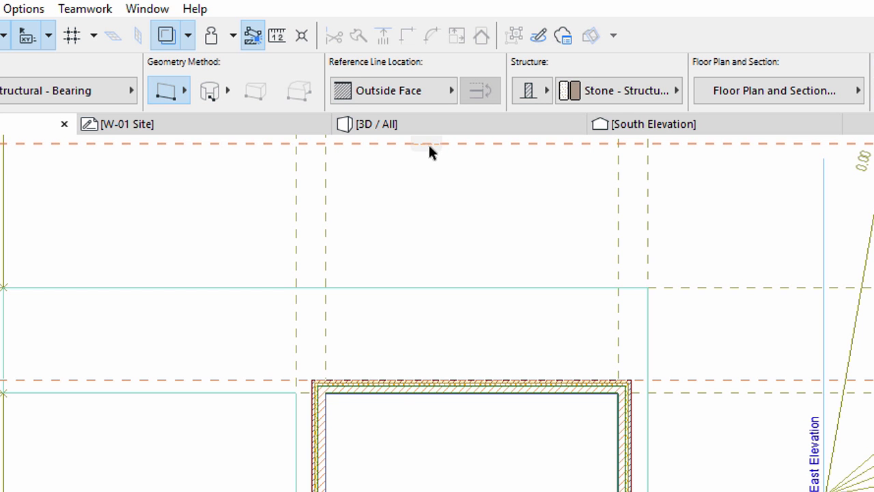
# Place a horizontal guide line along the outer edge of the building's upper wall and offset it outward by a distance of 2.
pyautogui.moveTo(428, 145); pyautogui.dragTo(435, 380)
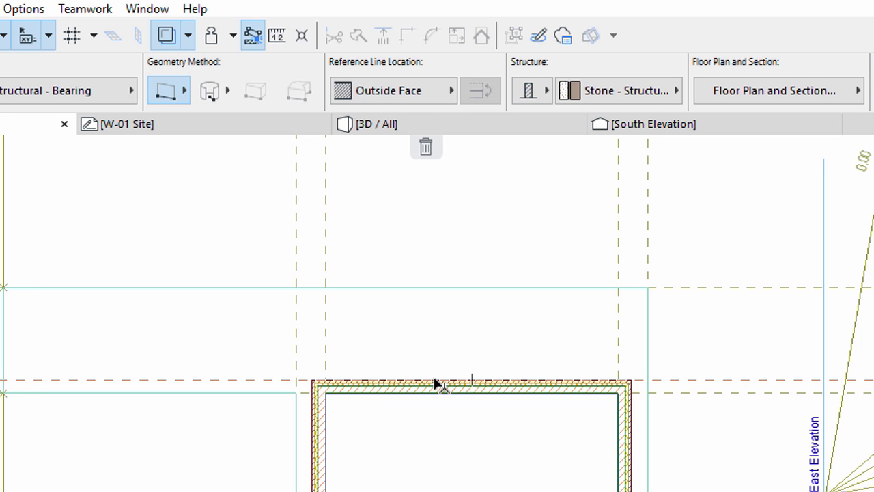
pyautogui.moveTo(435, 381); pyautogui.dragTo(435, 381)
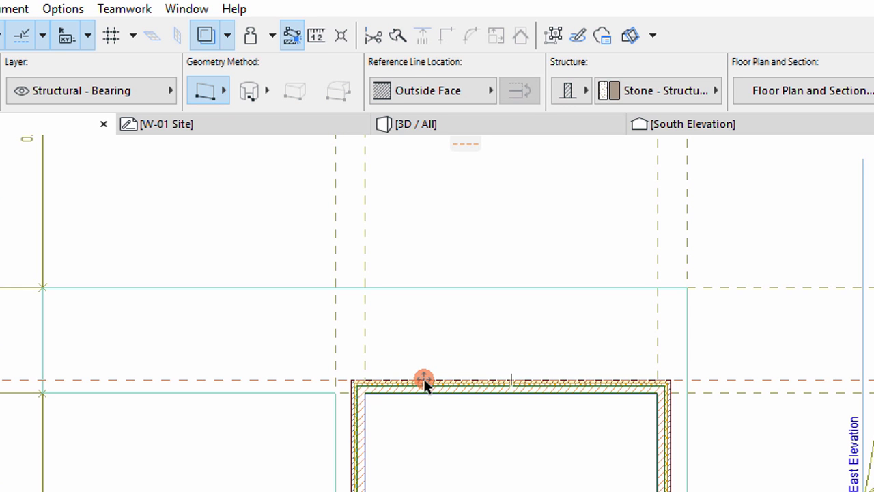
pyautogui.moveTo(424, 383); pyautogui.dragTo(423, 350)
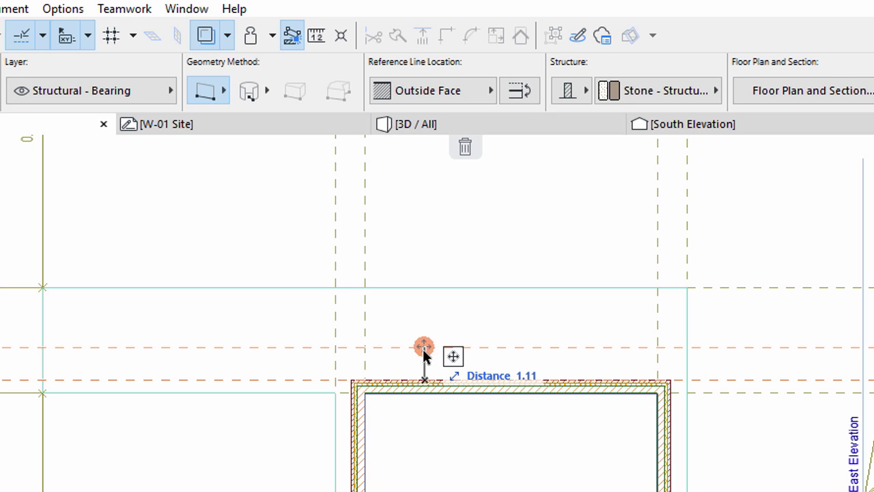
pyautogui.press('Tab')
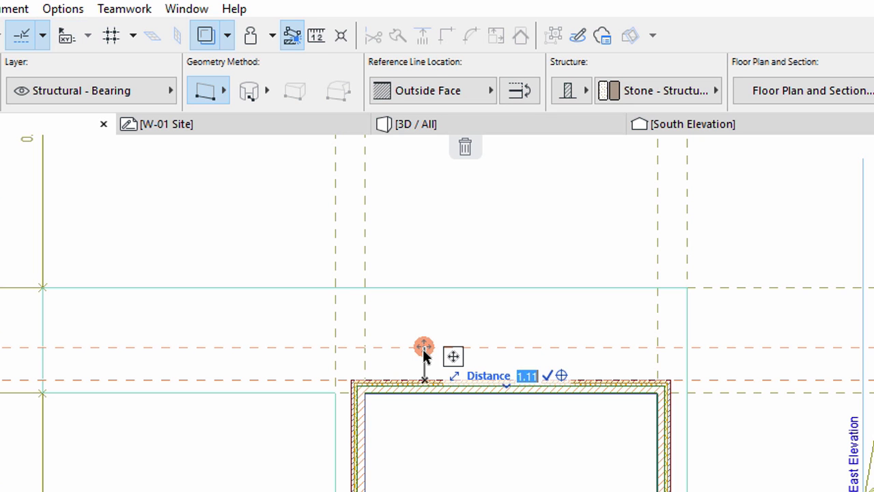
pyautogui.write('2')
pyautogui.press('Return')
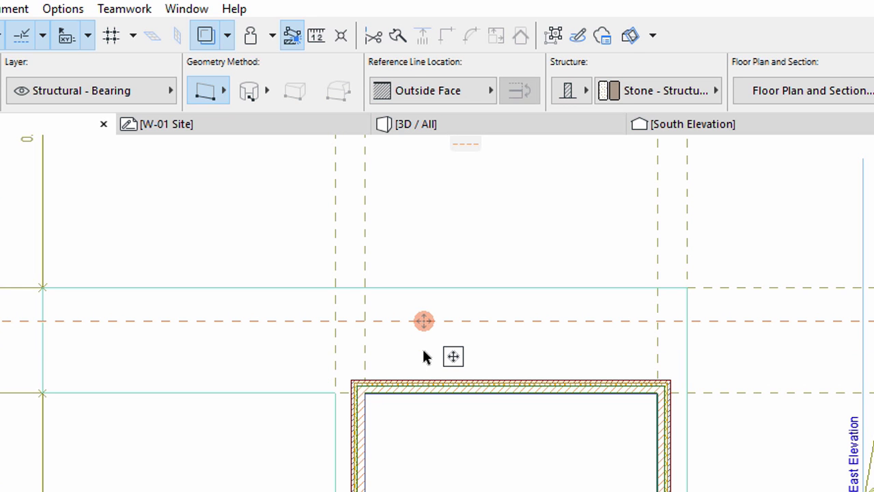
pyautogui.click(62, 39)
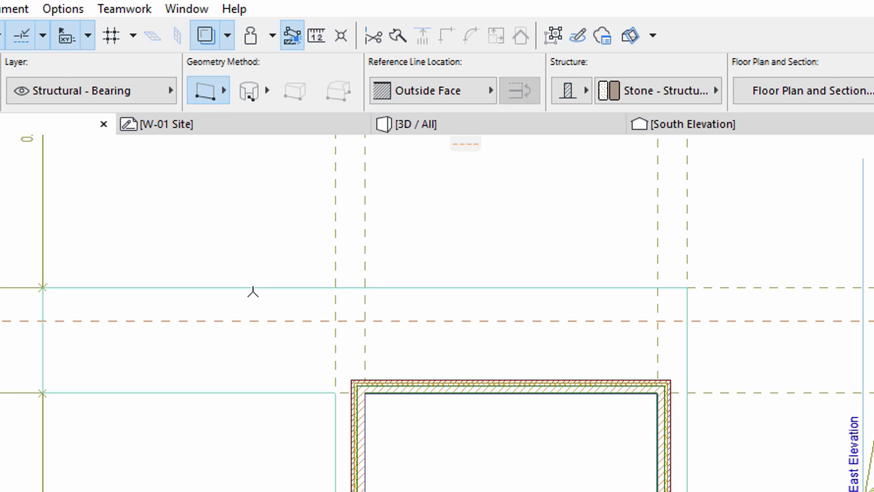
# Draw the slanted stone wall along the horizontal guide line, between the two vertical dashed lines aligned with the building's inner wall faces.
pyautogui.click(365, 320)
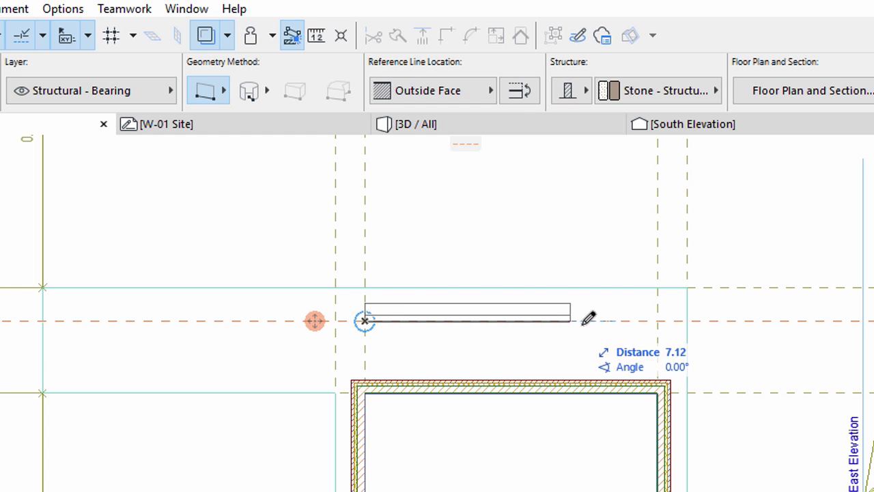
pyautogui.click(658, 319)
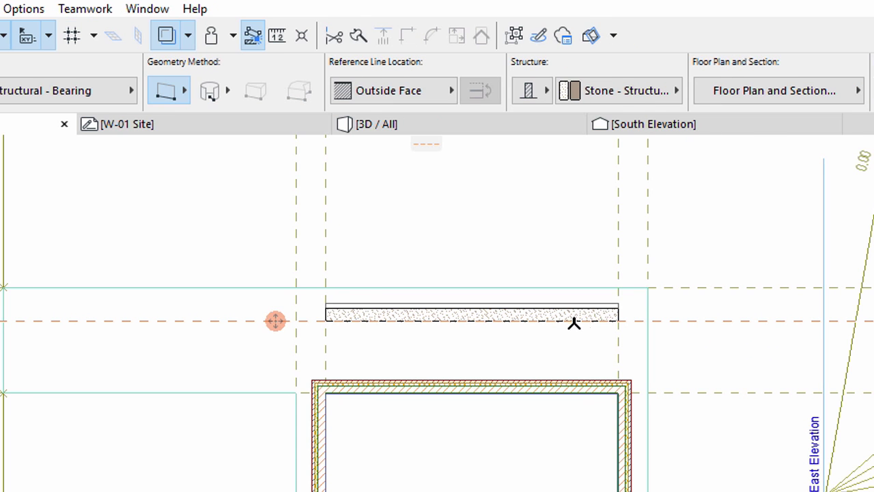
pyautogui.press('Escape')
# Stretch the right end of the new stone wall toward the building by a distance of 1.
pyautogui.click(559, 317)
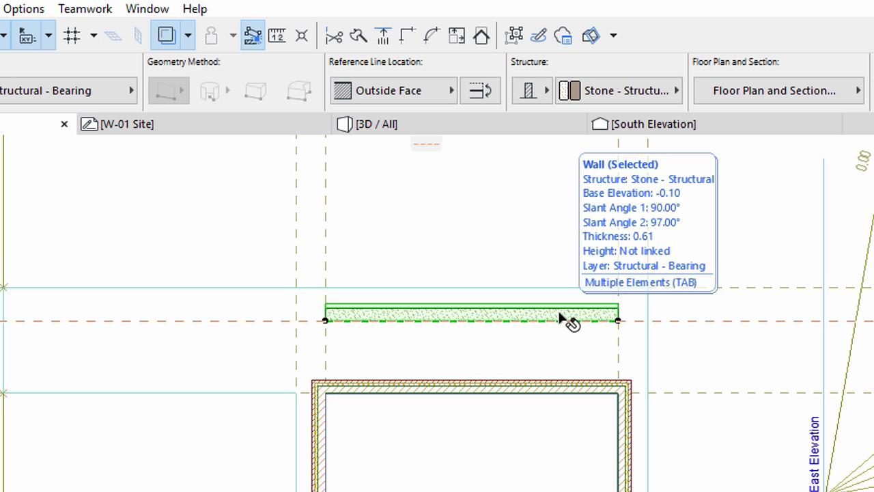
pyautogui.click(618, 320)
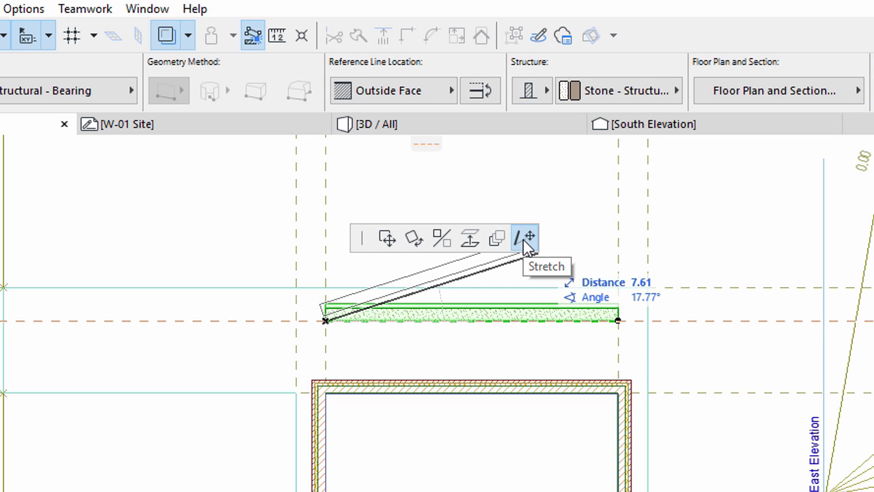
pyautogui.click(618, 320)
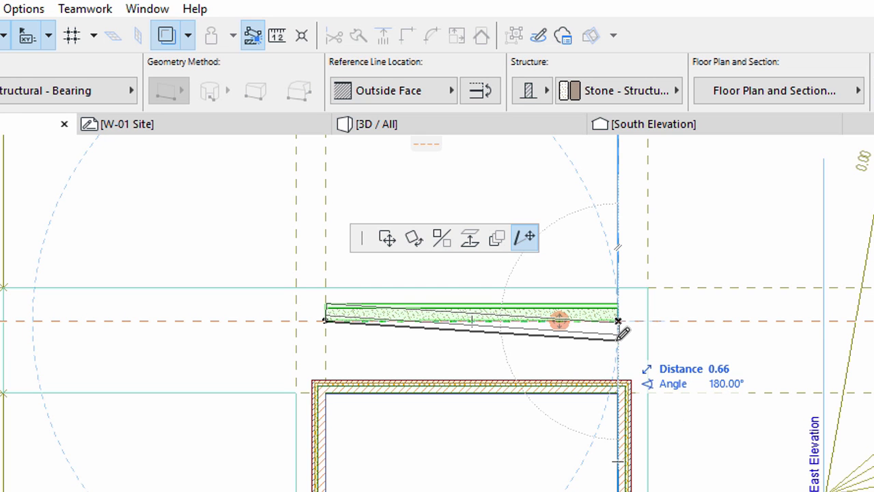
pyautogui.press('Tab')
pyautogui.write('1')
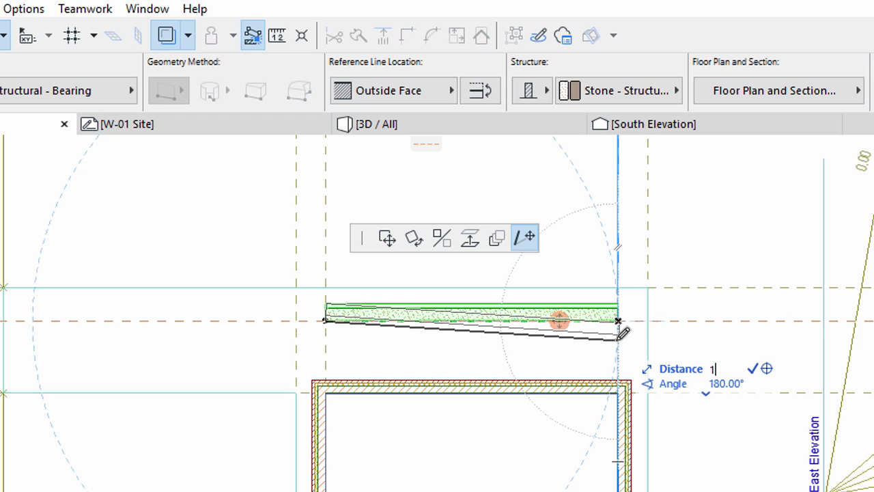
pyautogui.press('Return')
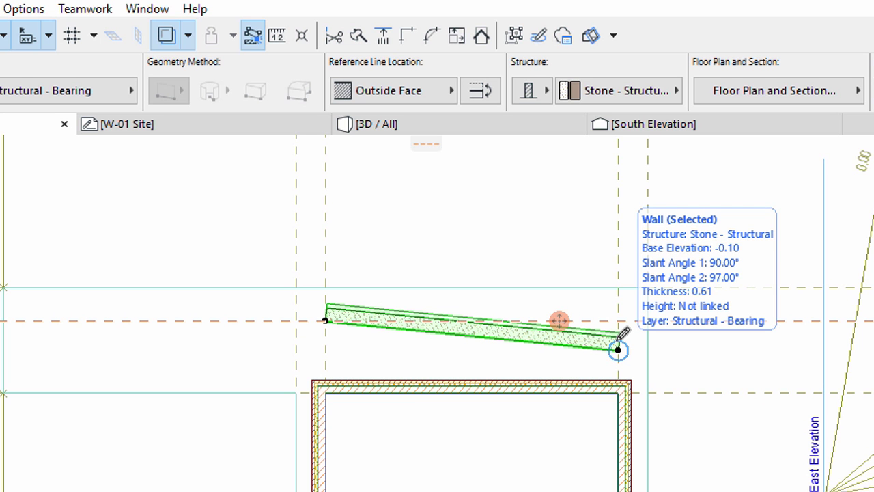
# Curve the stone wall outward, away from the building, with an arc radius of 30.
pyautogui.click(507, 339)
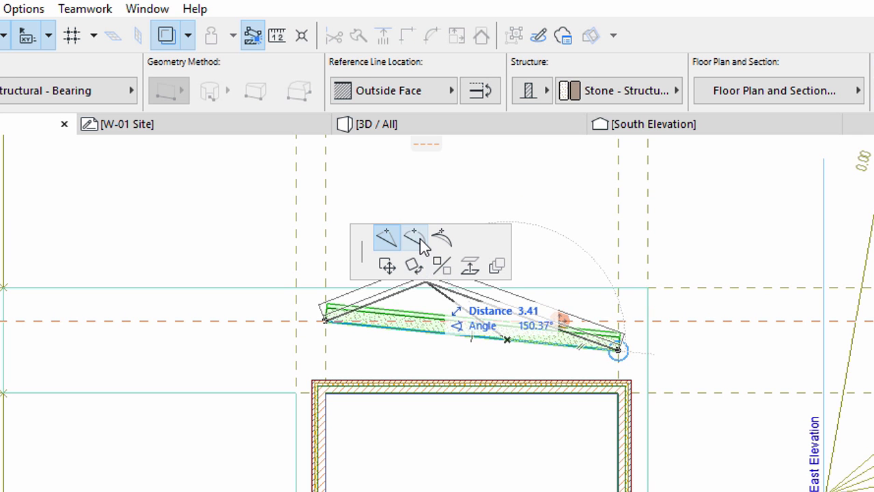
pyautogui.click(417, 239)
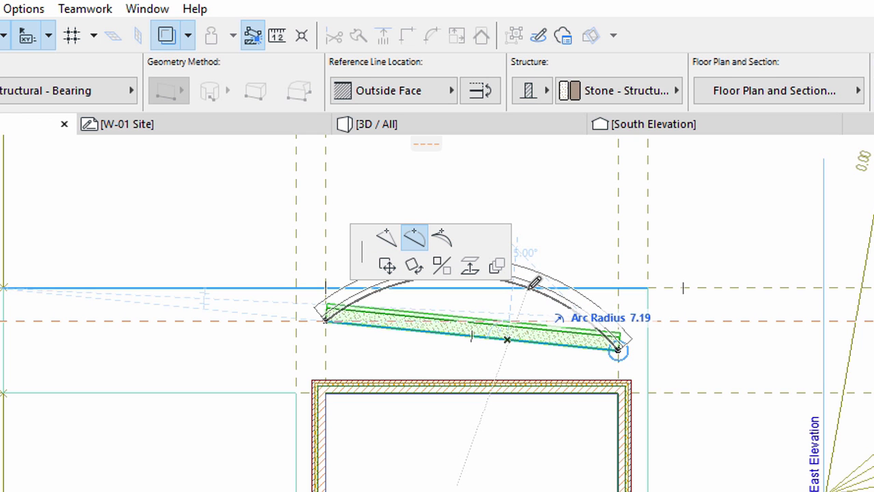
pyautogui.write('30')
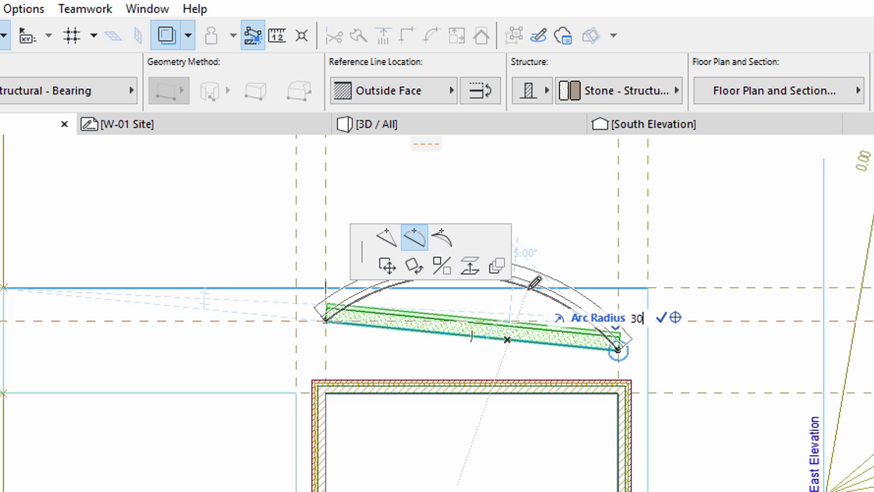
pyautogui.press('Return')
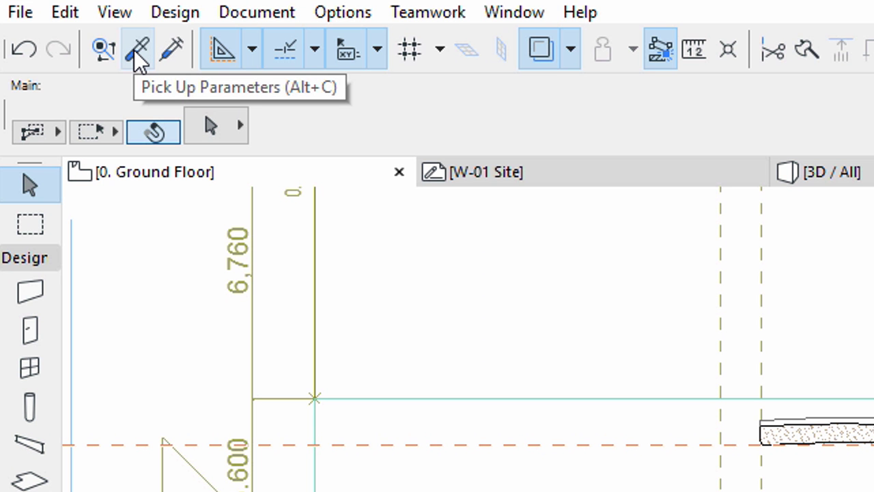
# Pick up the building's upper exterior wall settings as the Wall default, and link the wall top to 1. Story (Home + 1) with offset 0.
pyautogui.click(134, 50)
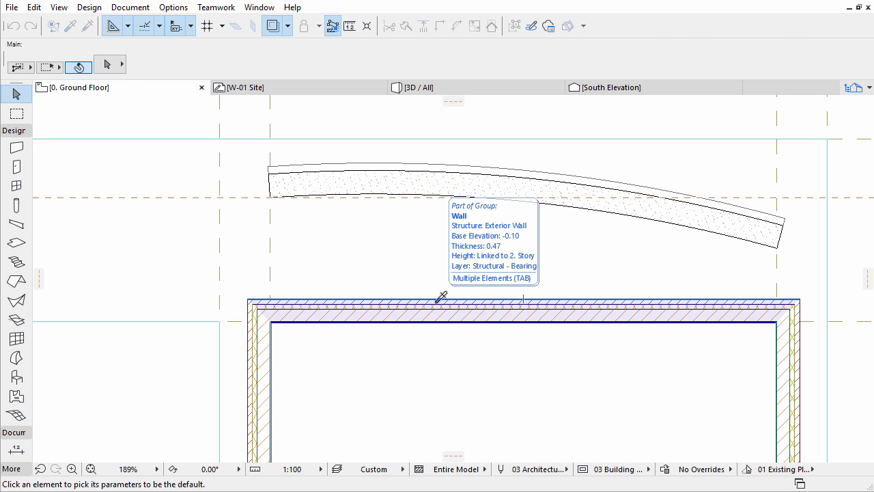
pyautogui.keyDown('alt'); pyautogui.click(437, 301); pyautogui.keyUp('alt')
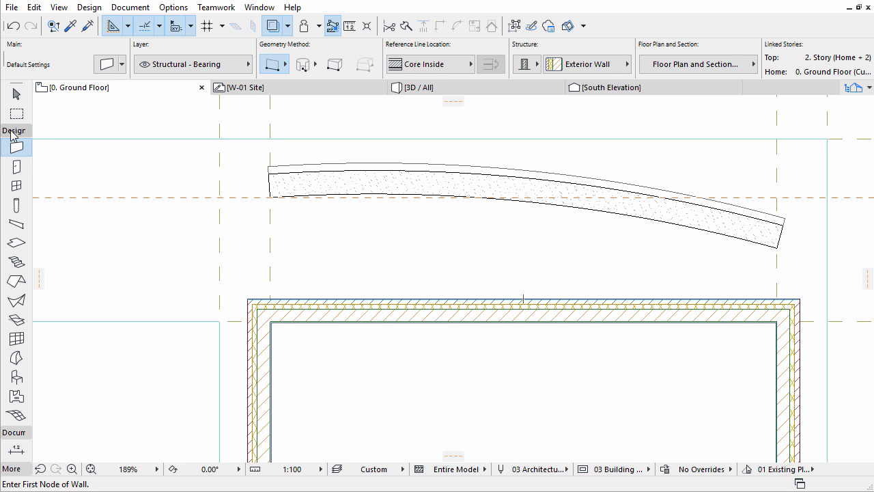
pyautogui.click(102, 69)
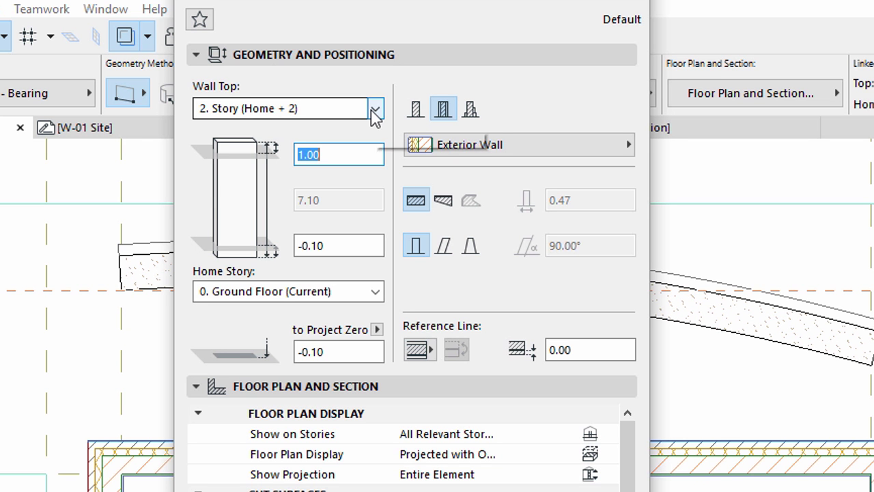
pyautogui.click(441, 75)
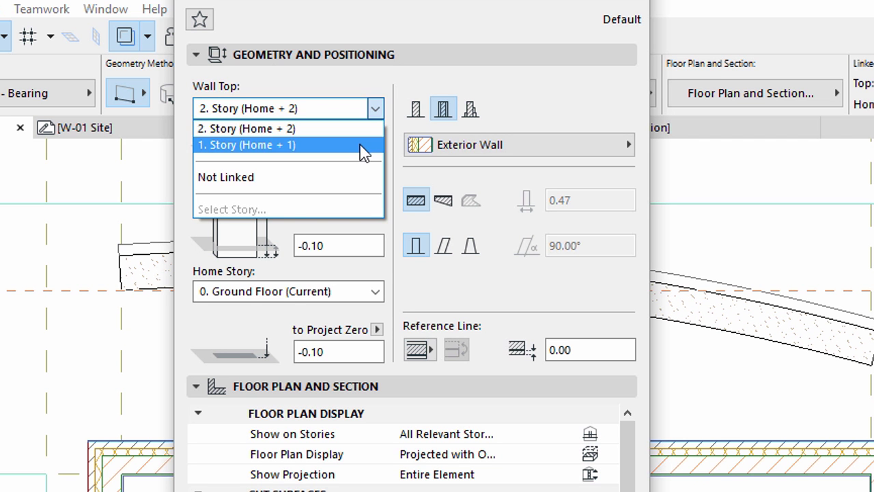
pyautogui.click(362, 145)
pyautogui.moveTo(319, 155); pyautogui.dragTo(292, 155)
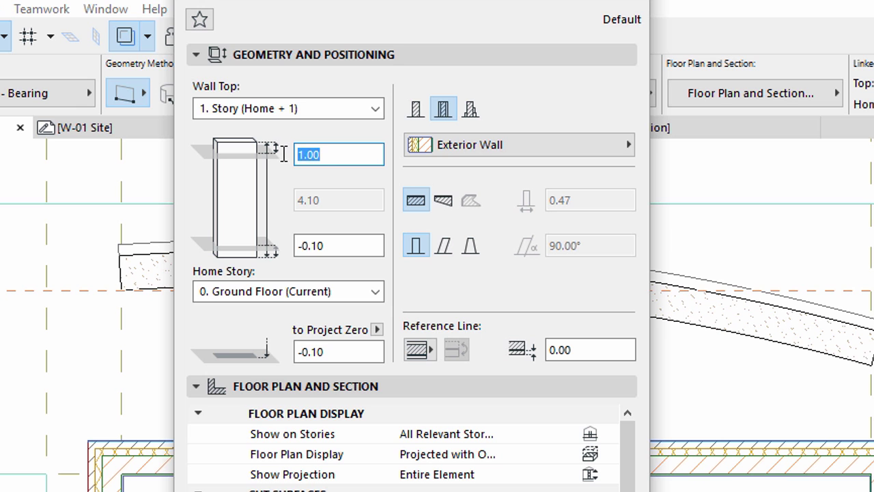
pyautogui.write('0')
pyautogui.press('Return')
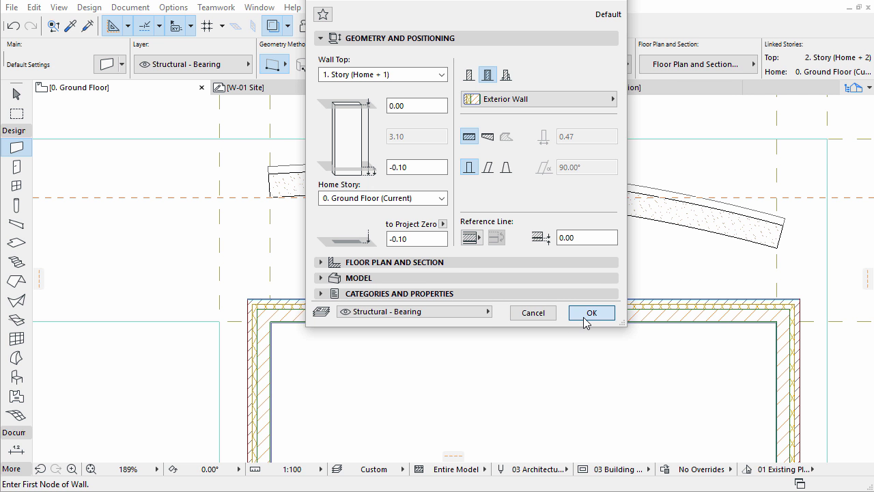
pyautogui.click(591, 313)
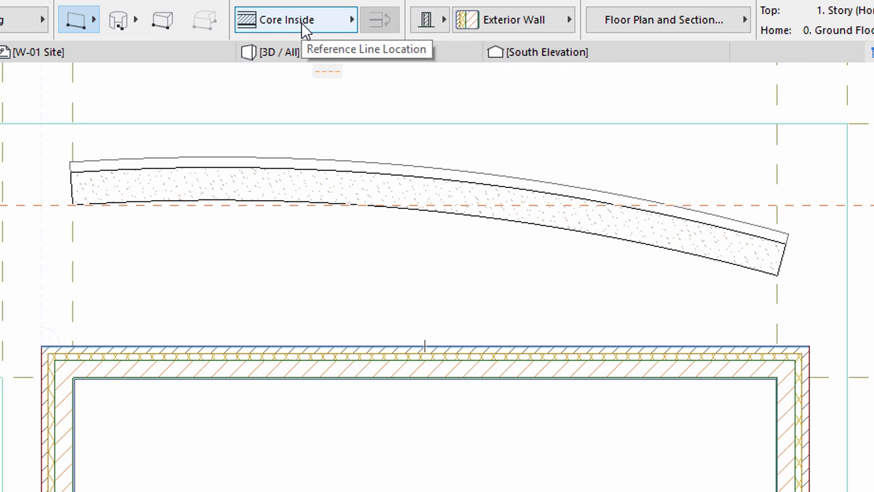
# Offset a vertical guide line inward from the building's left outer edge and draw an exterior wall along it, from the curved wall to the building.
pyautogui.moveTo(58, 344); pyautogui.dragTo(496, 394)
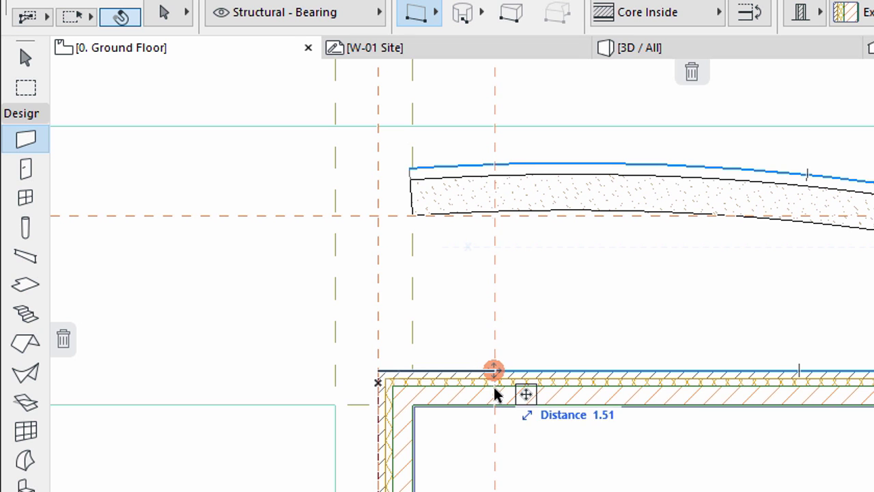
pyautogui.press('Tab')
pyautogui.write('1.')
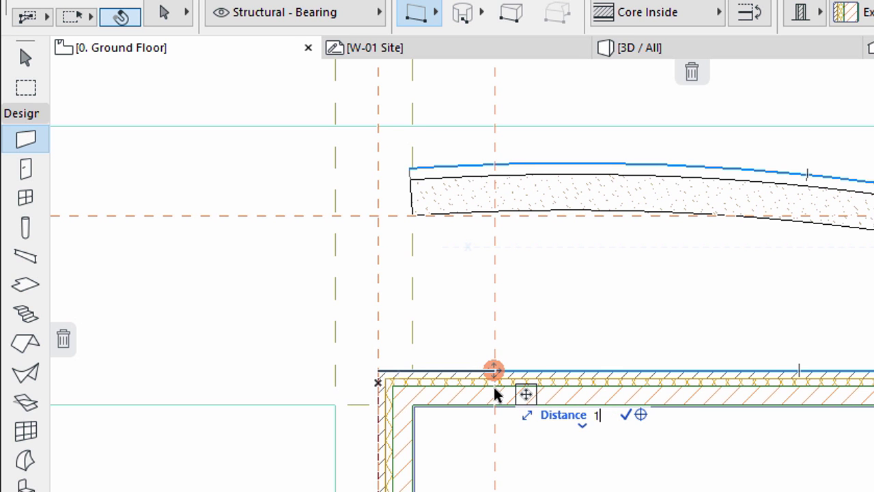
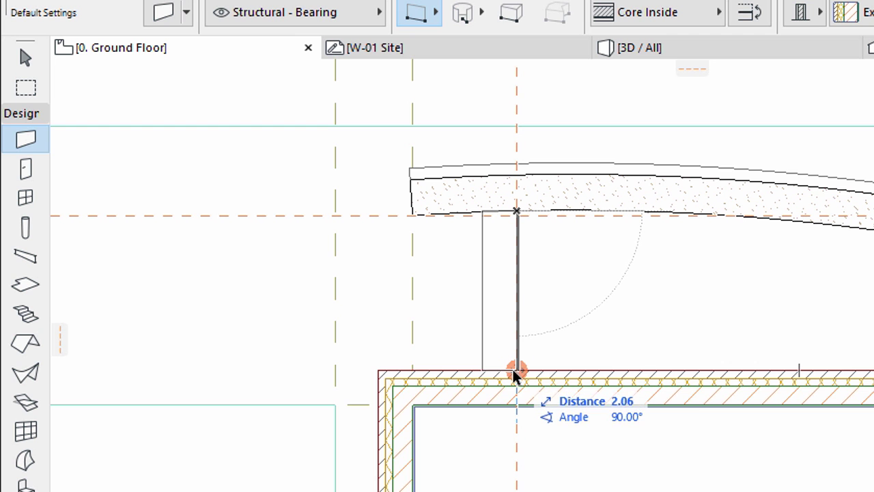
pyautogui.click(523, 398)
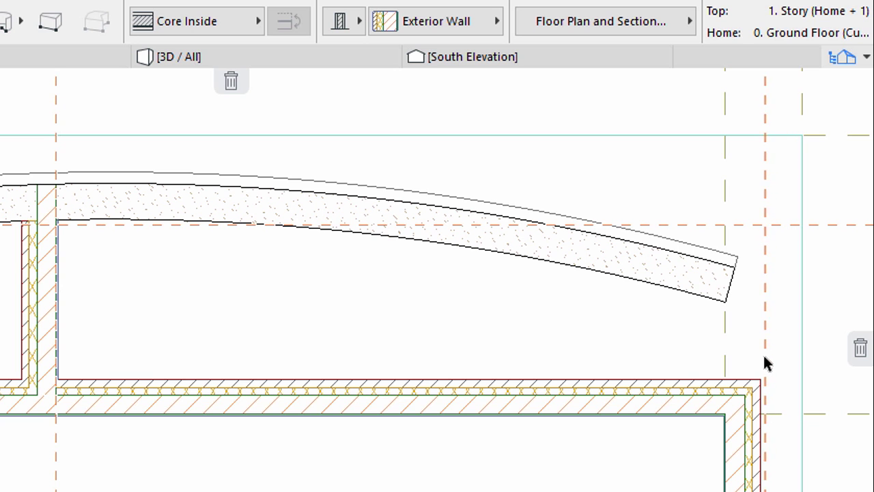
# Offset a vertical guide line 1.8 inward from the building's right outer edge and draw an exterior wall along it up to the curved wall.
pyautogui.click(760, 403)
pyautogui.moveTo(754, 402); pyautogui.dragTo(683, 407)
pyautogui.write('1.8')
pyautogui.press('Return')
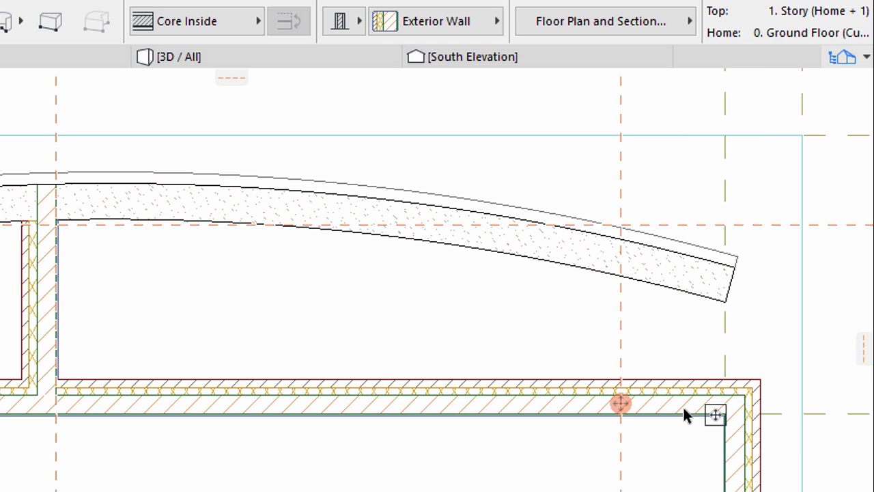
pyautogui.click(620, 380)
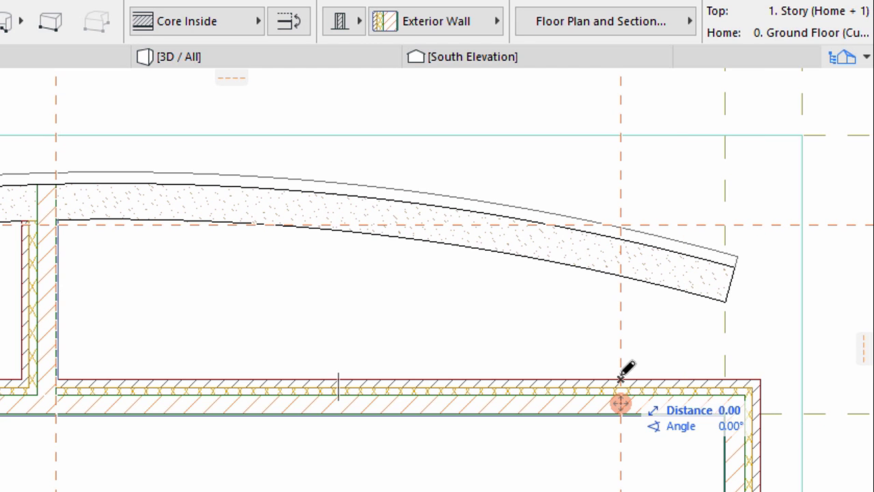
pyautogui.click(629, 269)
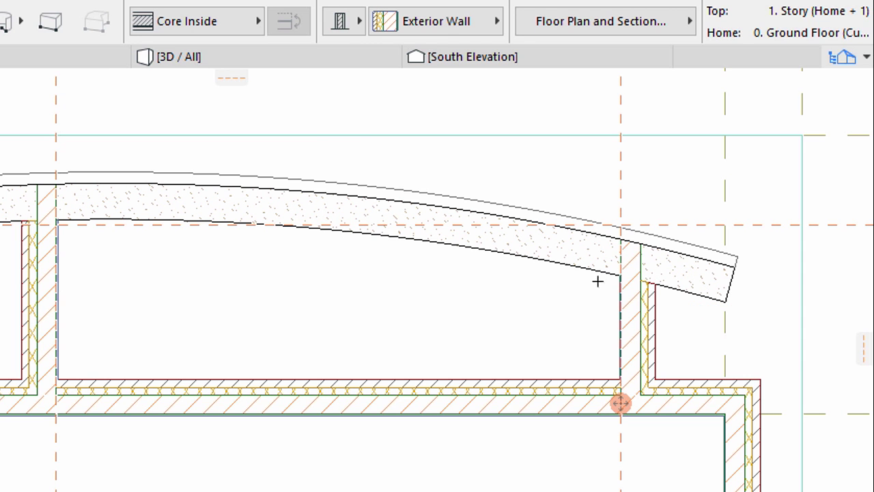
pyautogui.press('Escape')
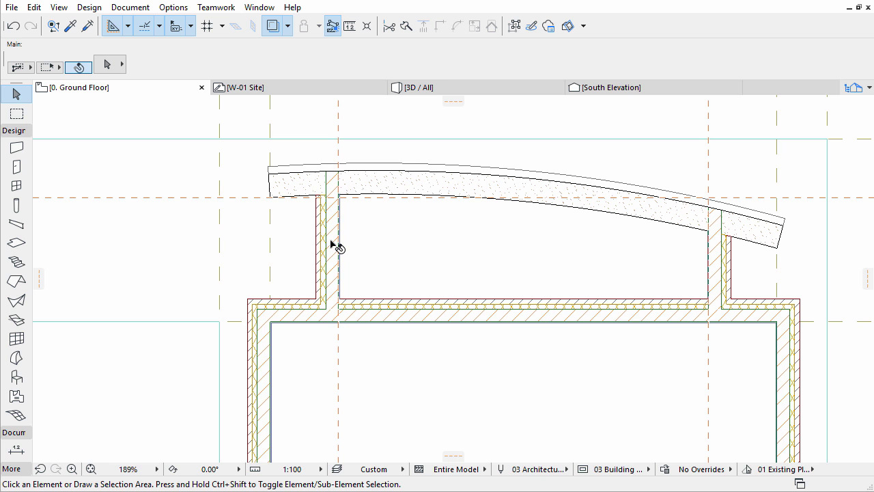
# Select the left connecting wall and examine the intersection priority of its Masonry Block - Structural material in the Building Materials settings.
pyautogui.moveTo(332, 244)
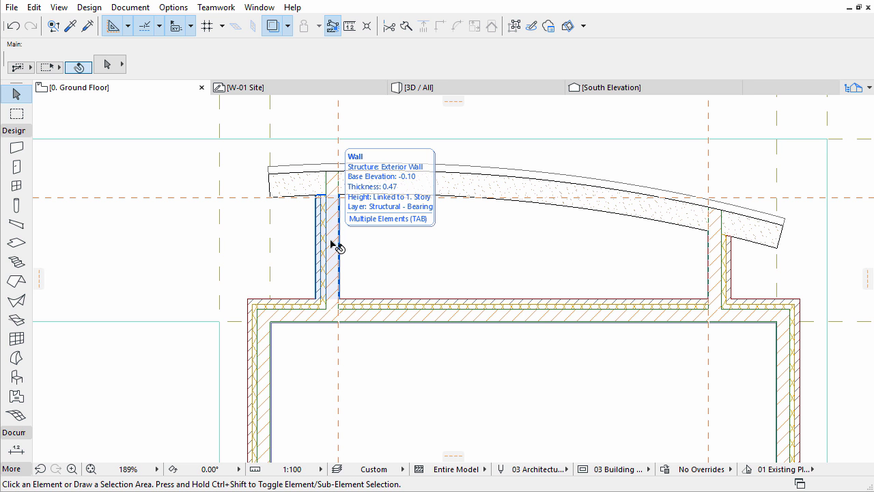
pyautogui.click(332, 244)
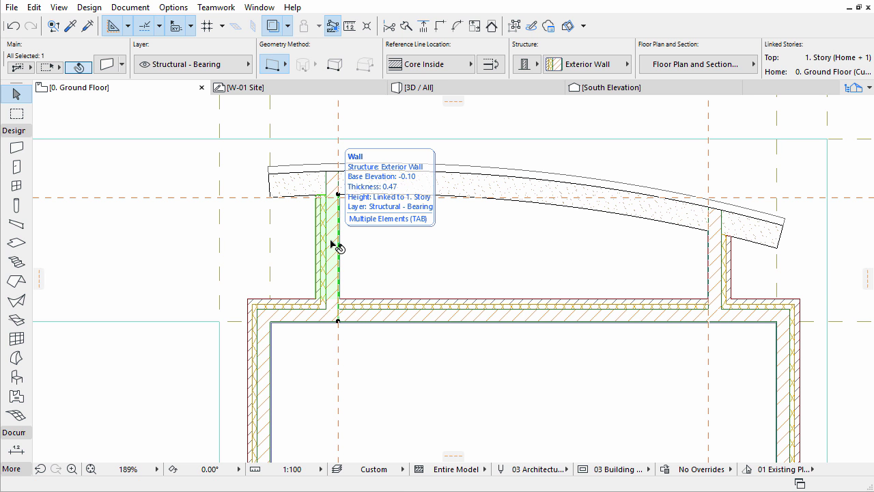
pyautogui.click(173, 8)
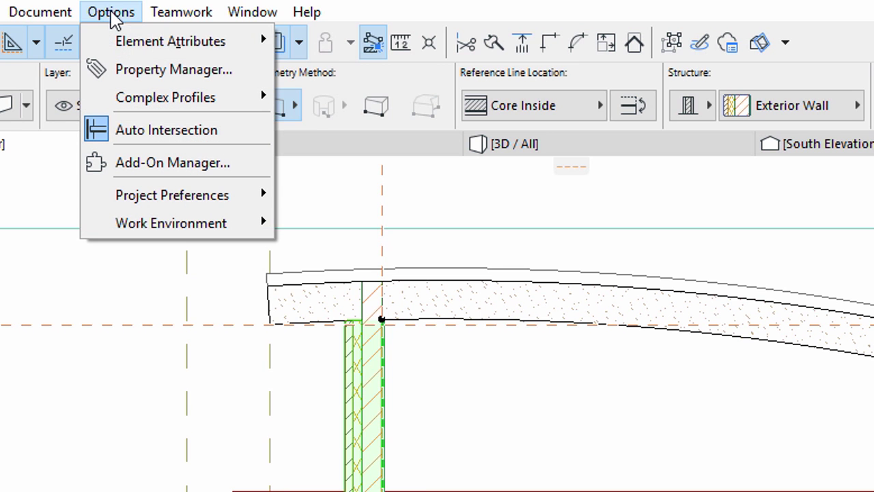
pyautogui.moveTo(110, 40)
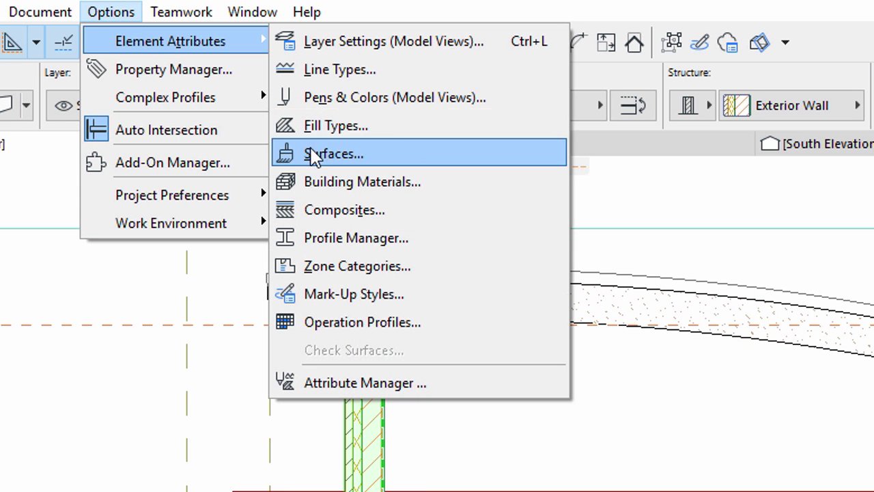
pyautogui.click(429, 185)
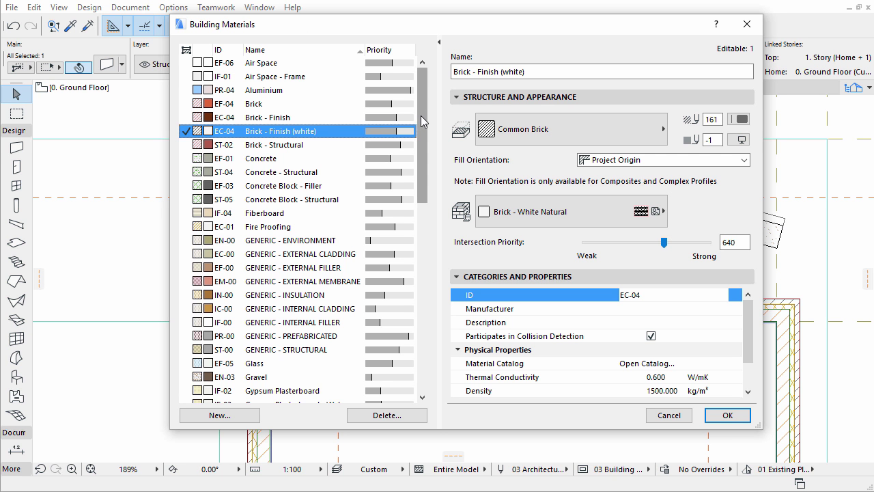
pyautogui.moveTo(421, 115); pyautogui.dragTo(436, 241)
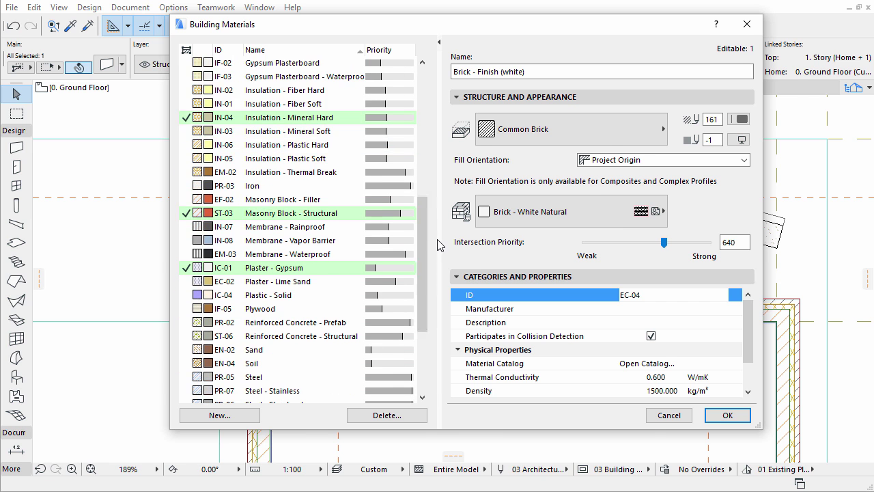
pyautogui.click(292, 246)
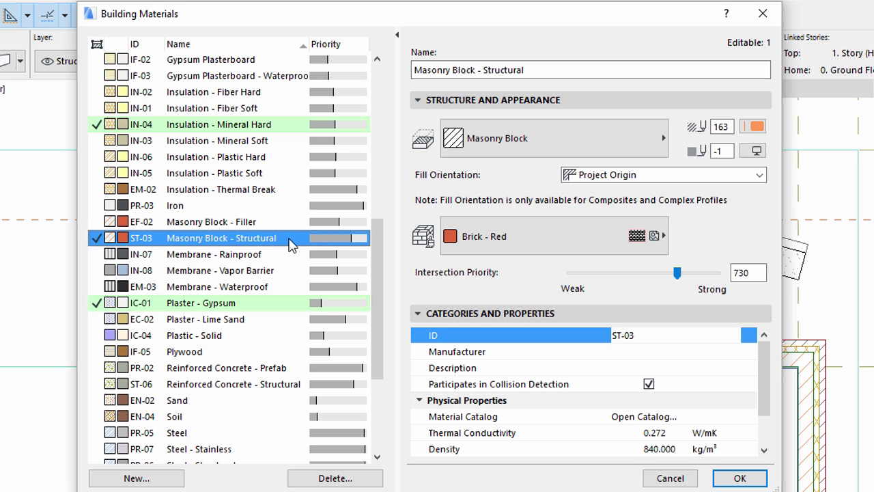
pyautogui.click(748, 272)
pyautogui.doubleClick(747, 272)
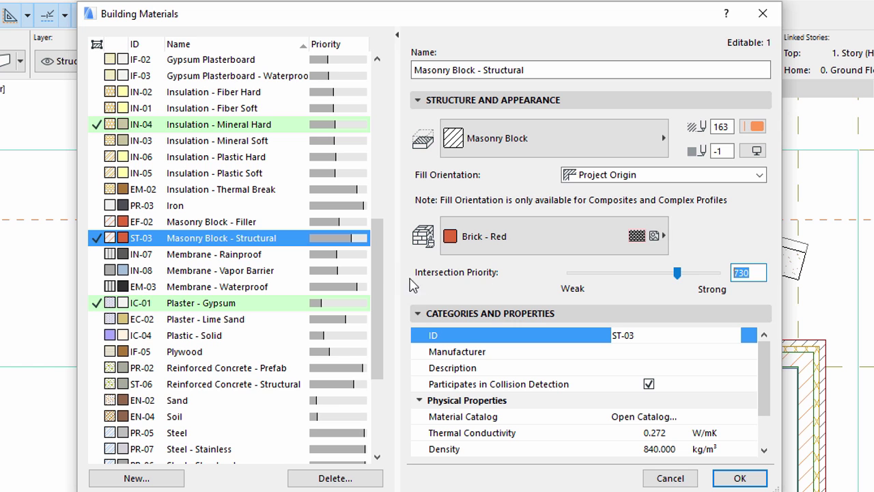
# Set the intersection priority of the Stone - Structural building material to 735, accept the change and deselect the wall.
pyautogui.scroll(-2, 385, 286)
pyautogui.scroll(-1, 385, 285)
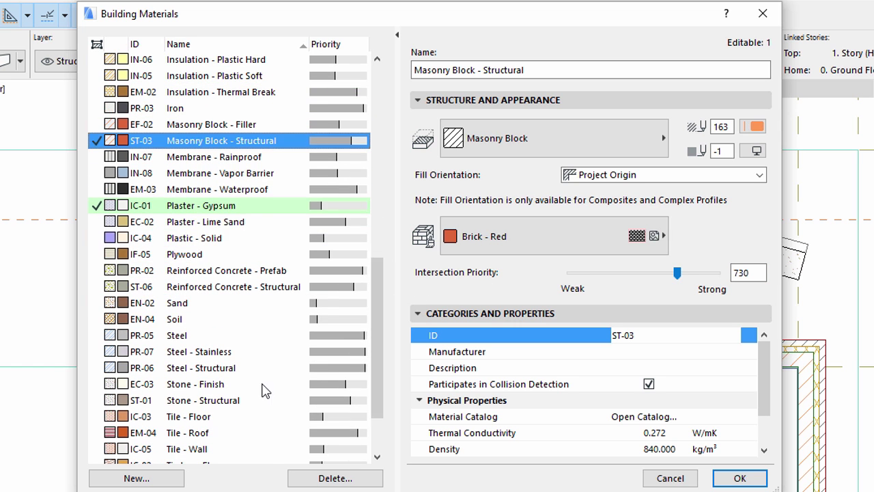
pyautogui.click(232, 400)
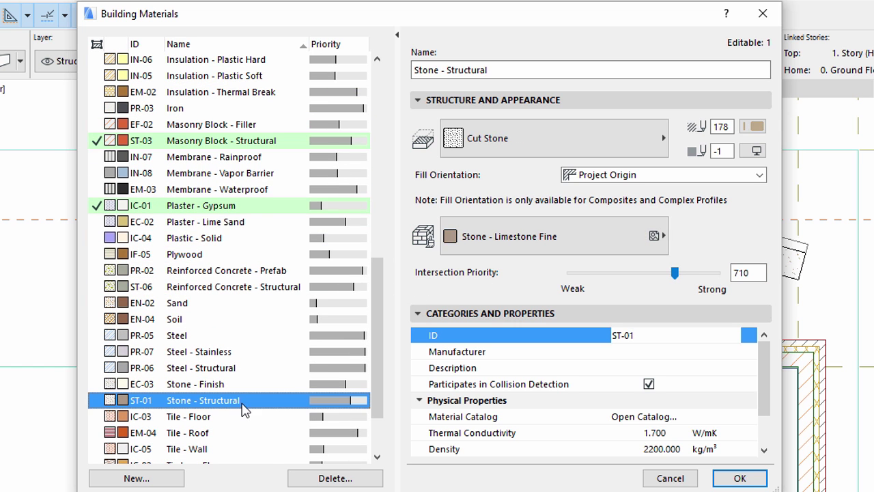
pyautogui.doubleClick(743, 273)
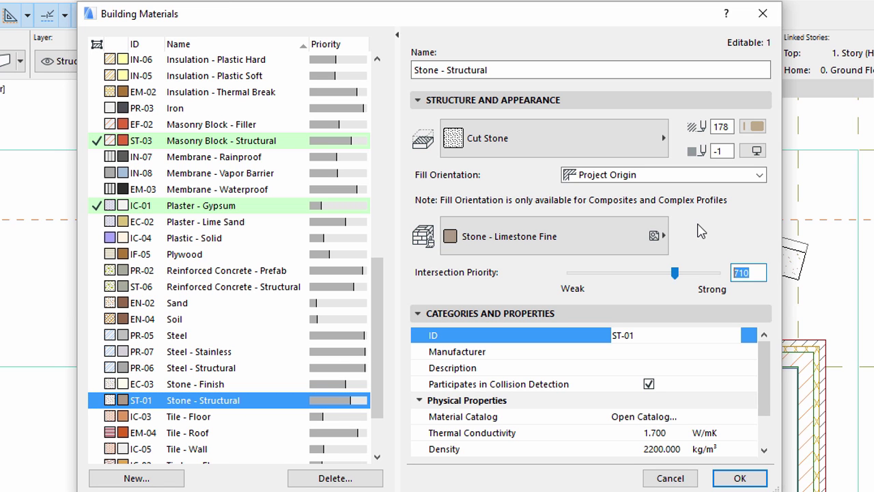
pyautogui.write('735')
pyautogui.click(740, 480)
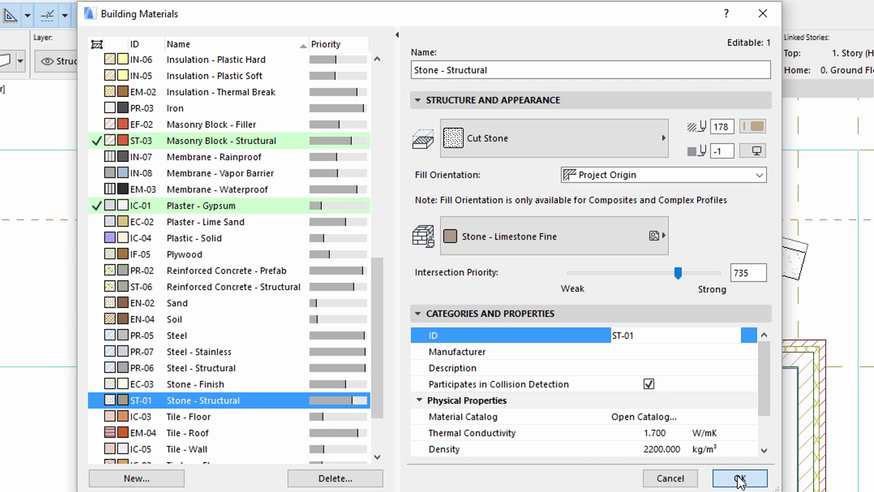
pyautogui.press('Escape')
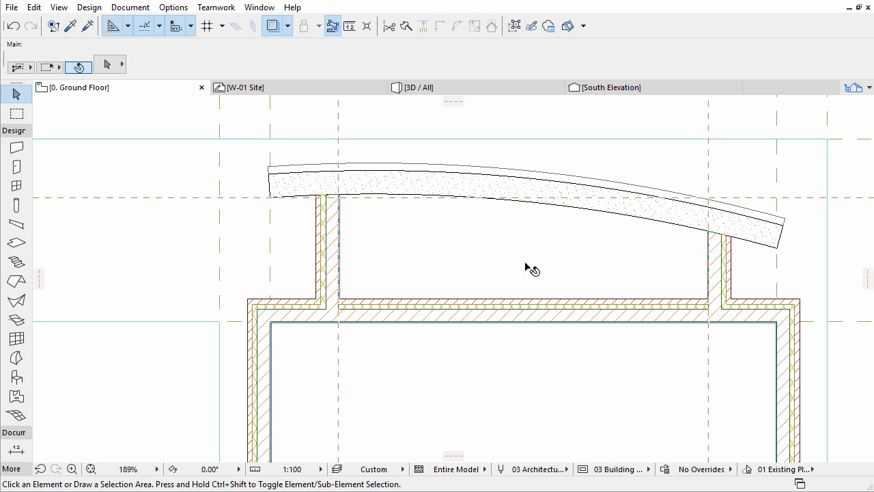